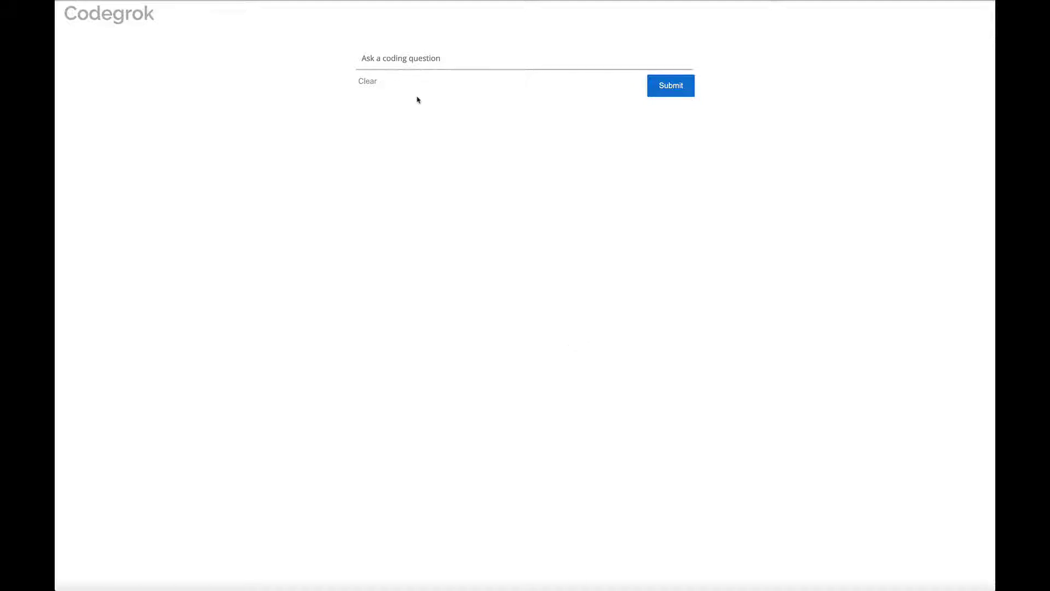
Step: Submit the question 'What is OpenCV?' and receive the computer vision library answer
left_click(370, 58)
type("What is ")
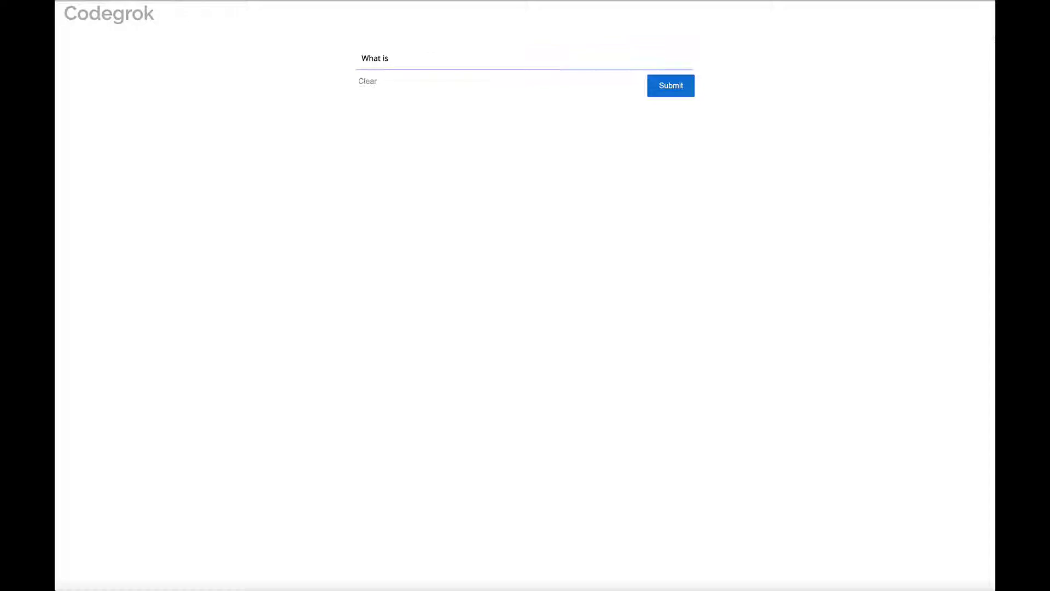
type("OpenCV?")
left_click(671, 85)
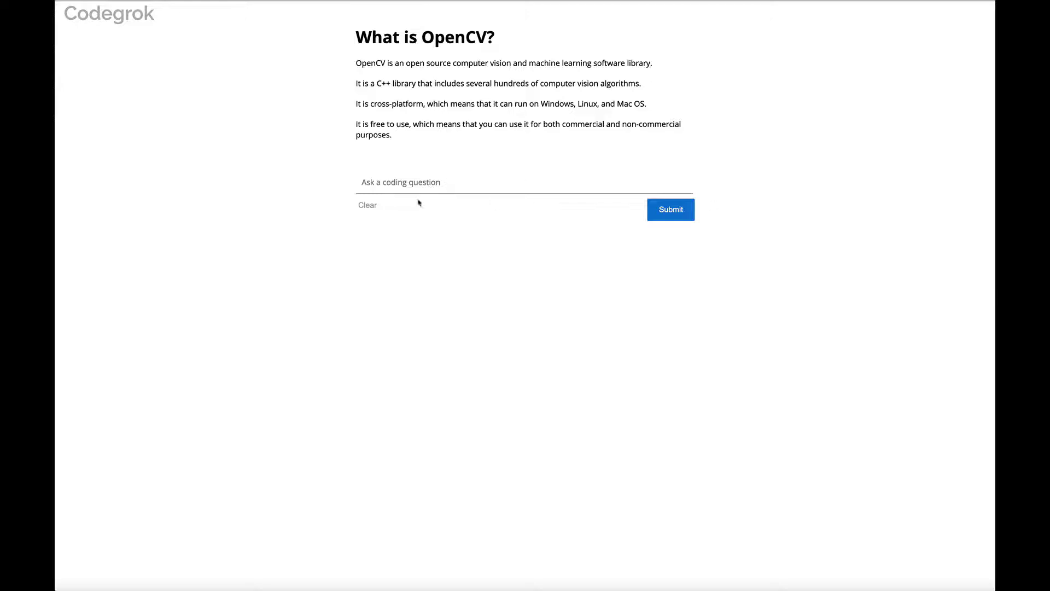
Step: Submit the follow-up 'How do I use it?' to get Python install, import, read and show steps
left_click(386, 185)
type("How do I use")
type(" it>")
type("?")
key("Return")
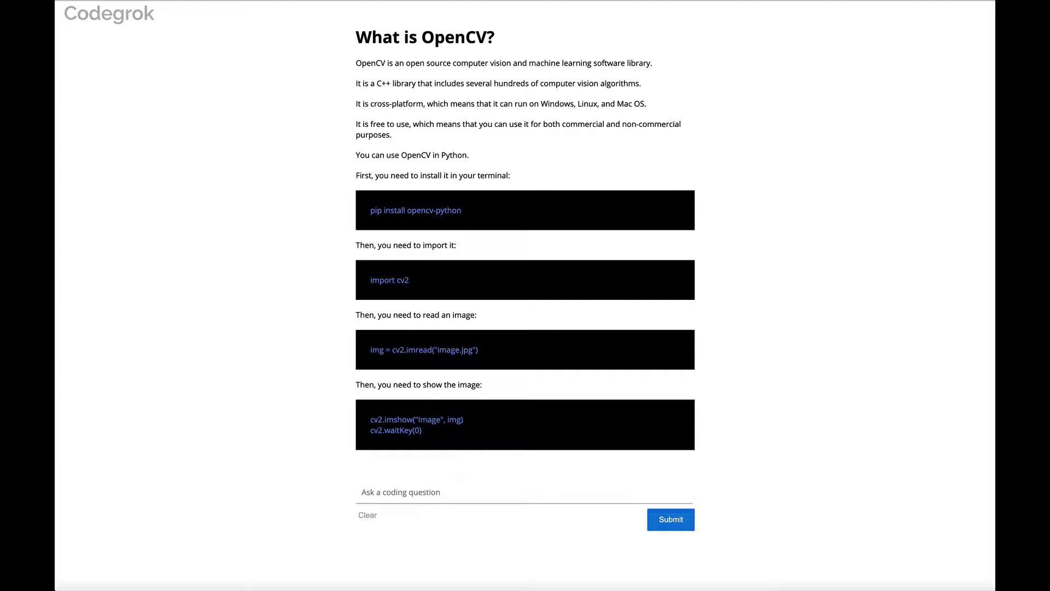
Step: Clear the OpenCV answers, submit 'What does strongly typed mean?', then clear its answer
left_click(369, 515)
left_click(365, 59)
type("What does strongly typed mean?")
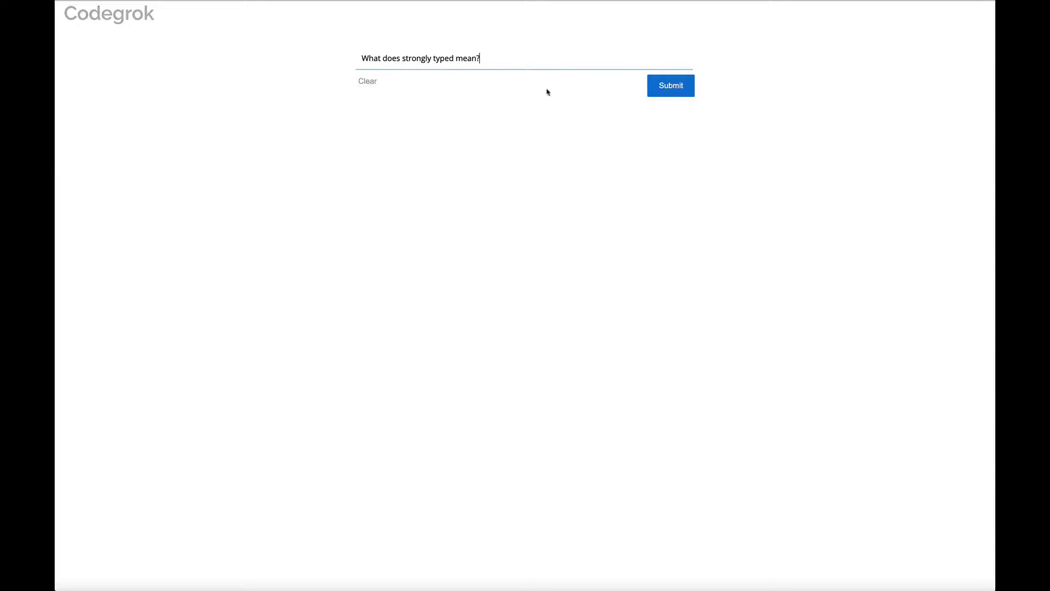
left_click(686, 94)
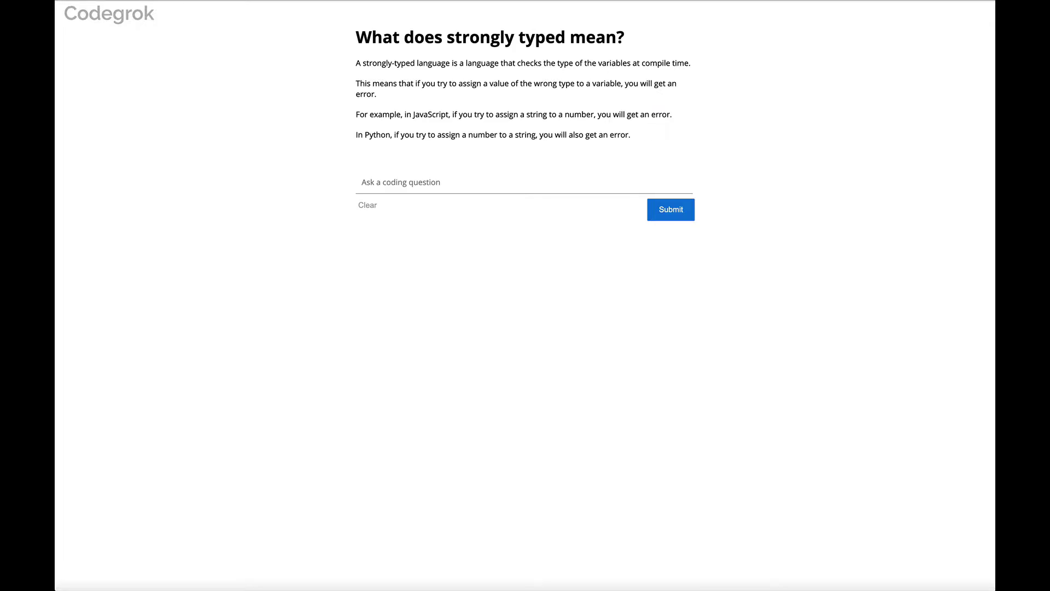
left_click(369, 208)
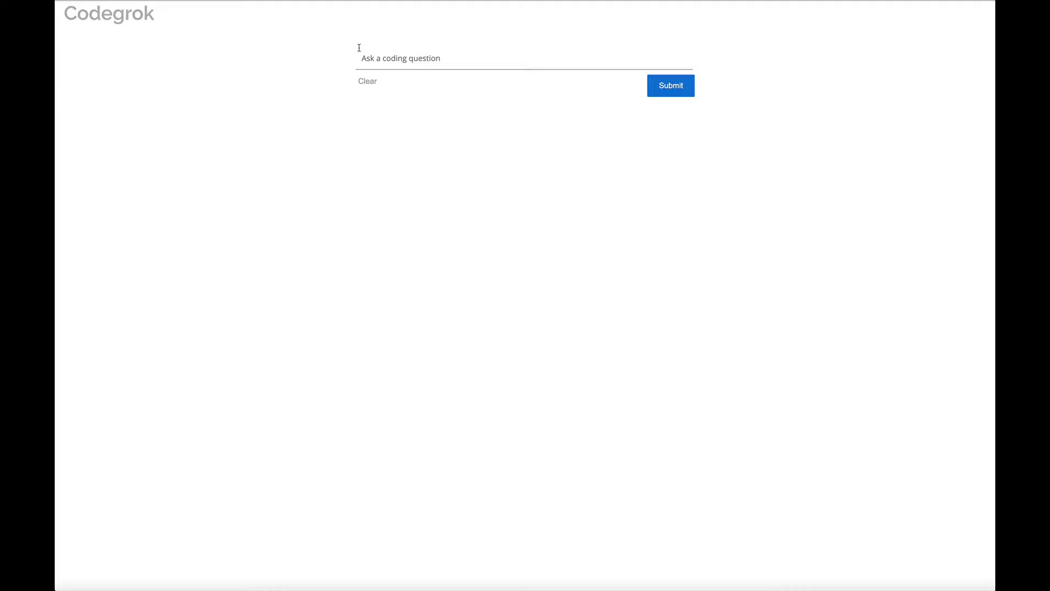
Step: Paste the YouTube transcript question and review its video link and id portions
left_click(364, 56)
key("ctrl+v")
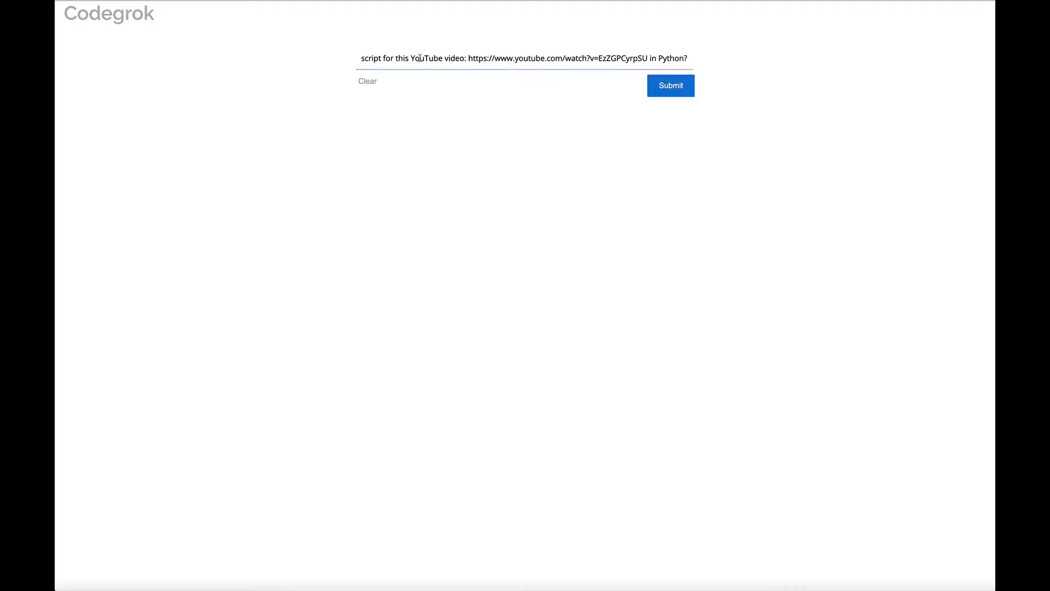
left_click_drag(420, 57, 324, 63)
left_click(529, 57)
left_click_drag(518, 58, 701, 63)
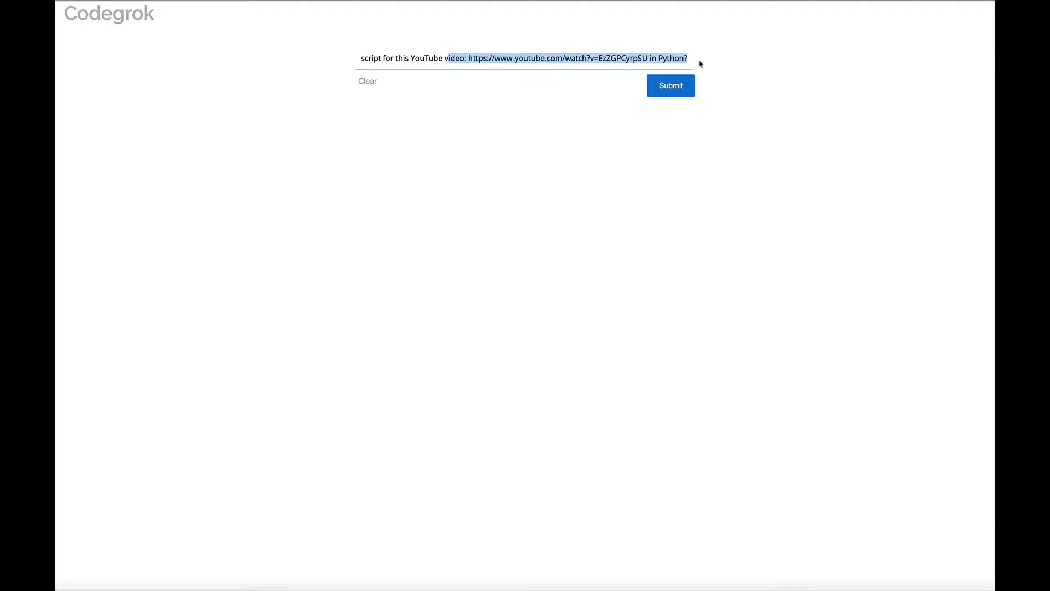
left_click(651, 60)
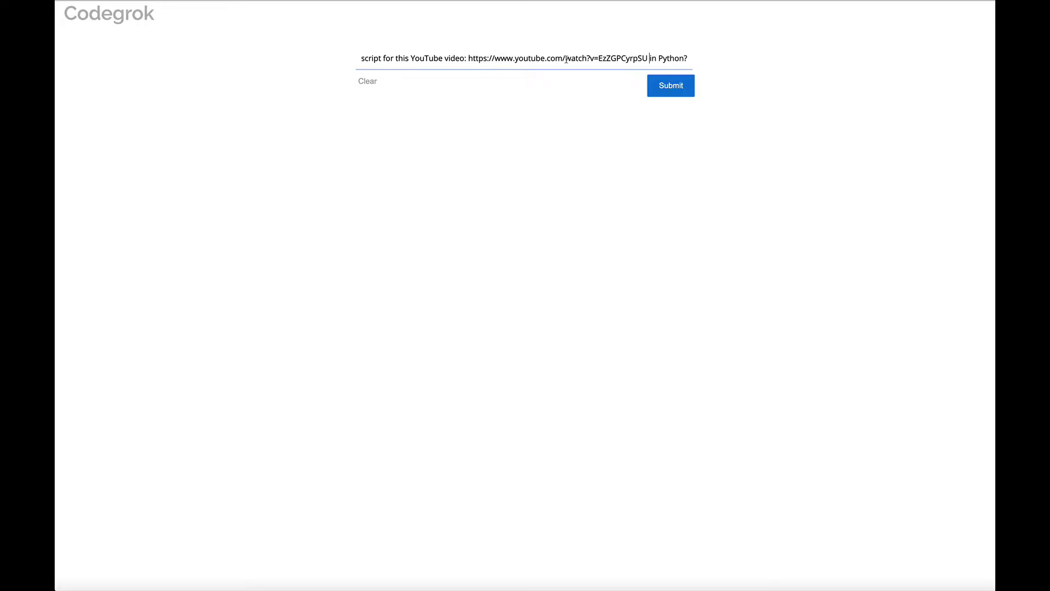
left_click_drag(566, 59, 329, 63)
left_click(490, 82)
left_click_drag(646, 59, 754, 64)
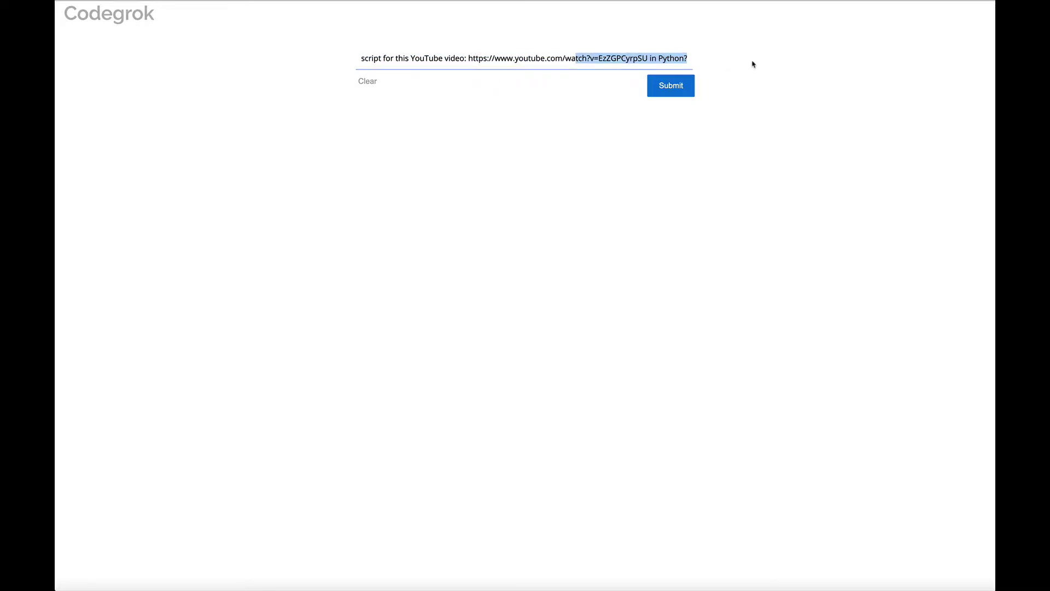
Step: Submit the YouTube transcript question, get the youtube-transcript-api steps, then clear the answer
left_click(689, 87)
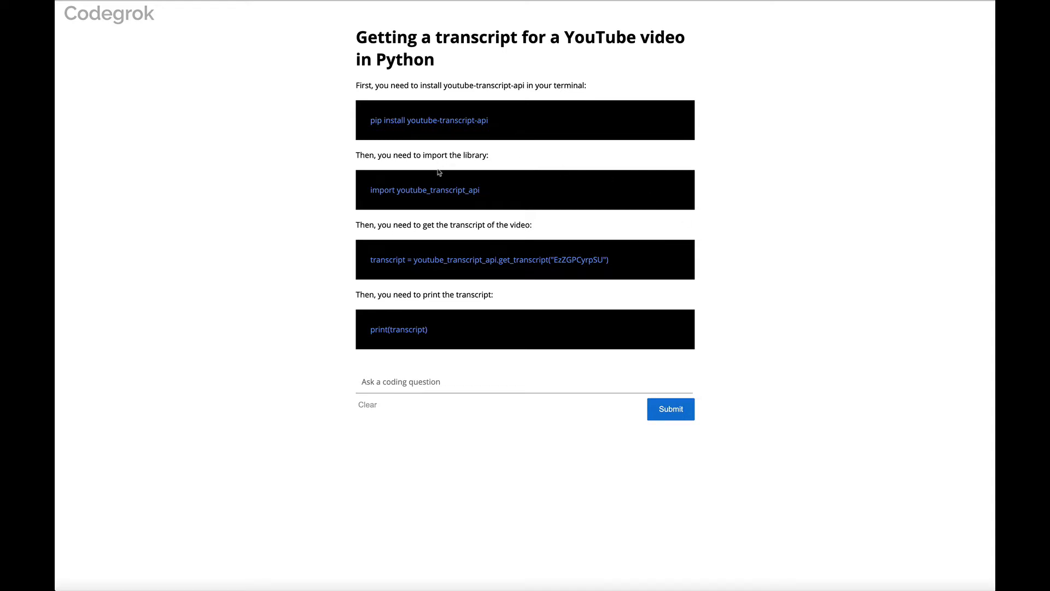
scroll(449, 308, "down", 1)
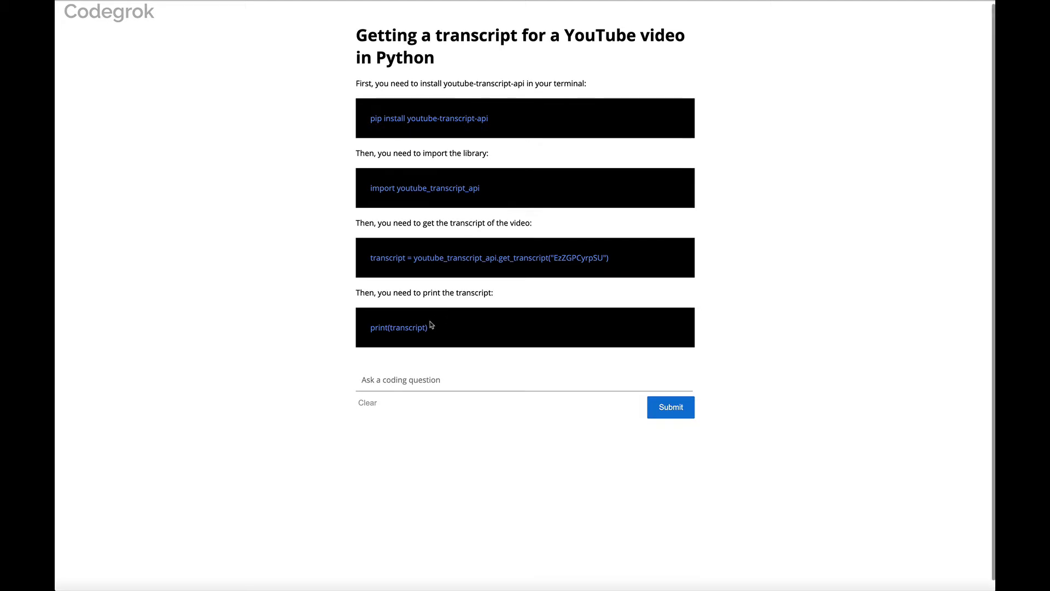
left_click(375, 403)
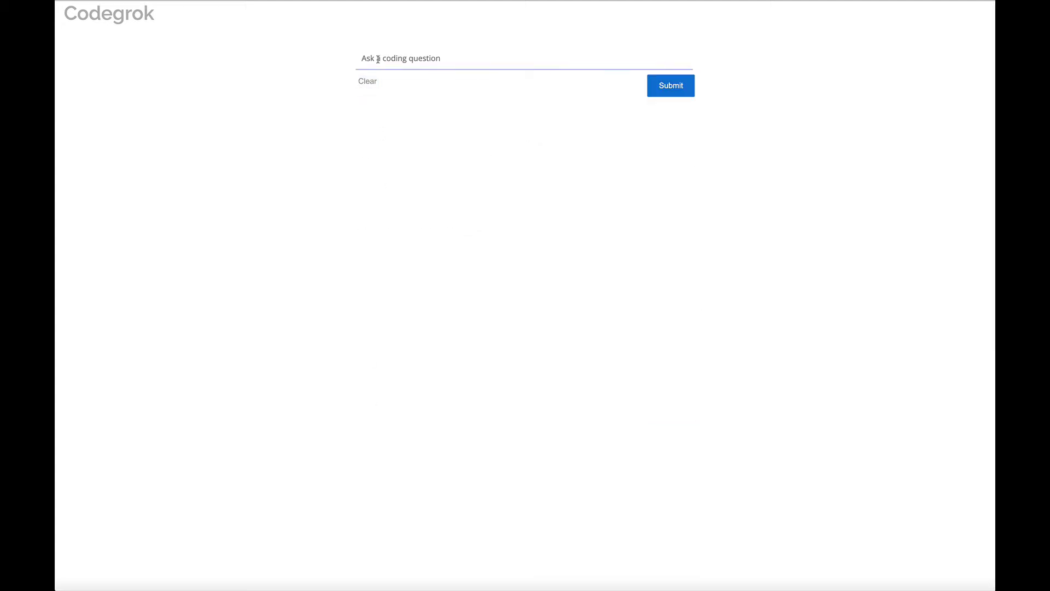
Step: Submit 'Do you like beer?' and see it rejected as not a coding question
left_click(377, 58)
type("Do you l")
type("ike beer?")
left_click(670, 85)
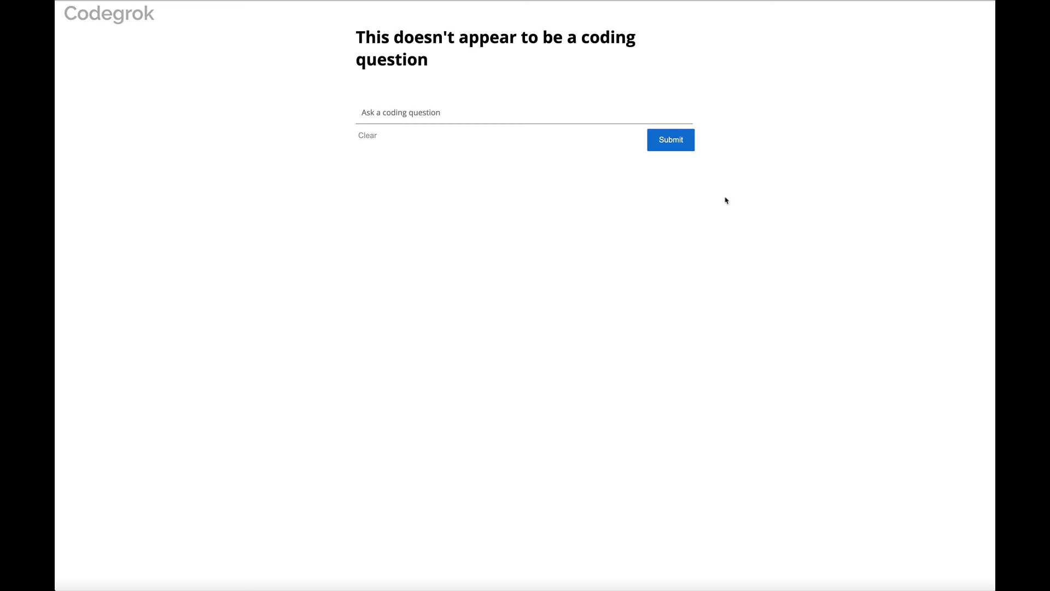